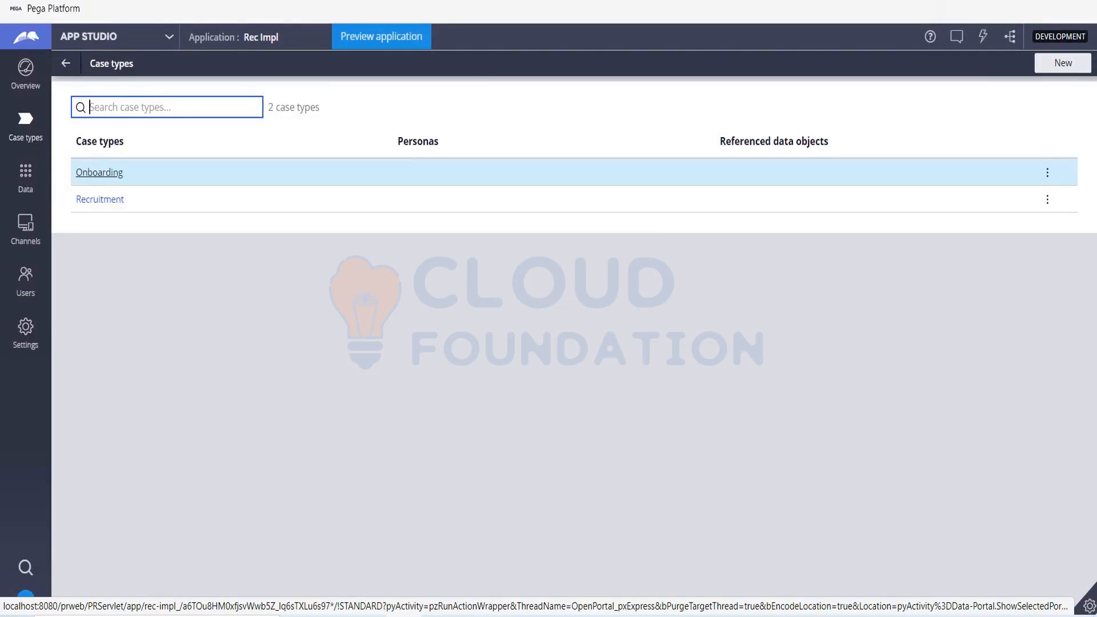
Open the Recruitment case type and select the Candidate Selection step in the Interview stage.
{"action": "left_click", "coordinate": [101, 200]}
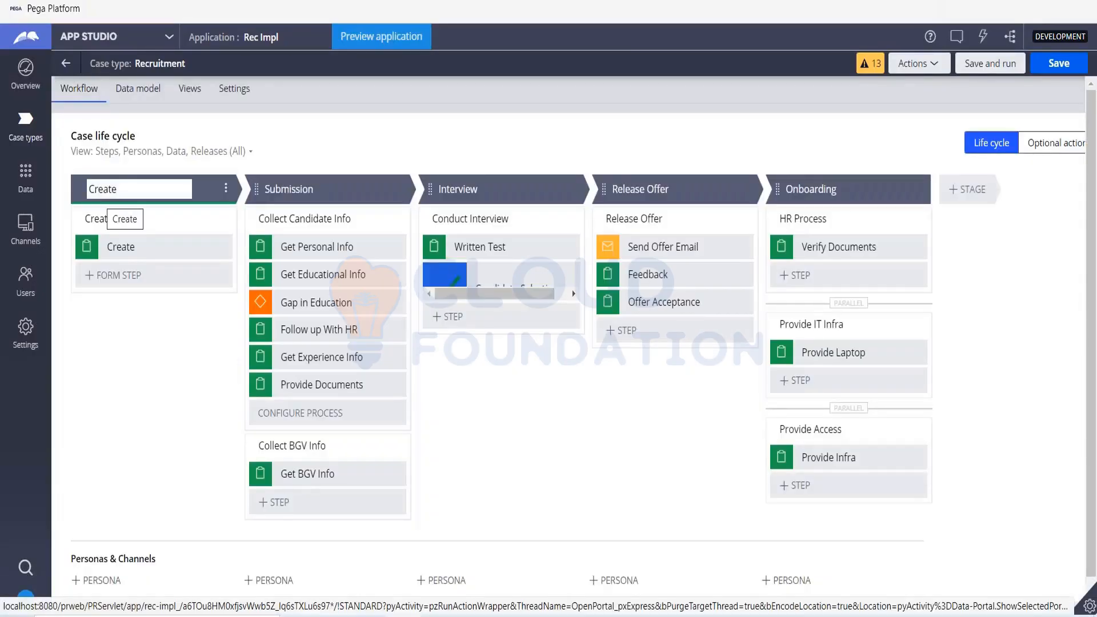
{"action": "left_click", "coordinate": [487, 280]}
{"action": "left_click", "coordinate": [486, 280]}
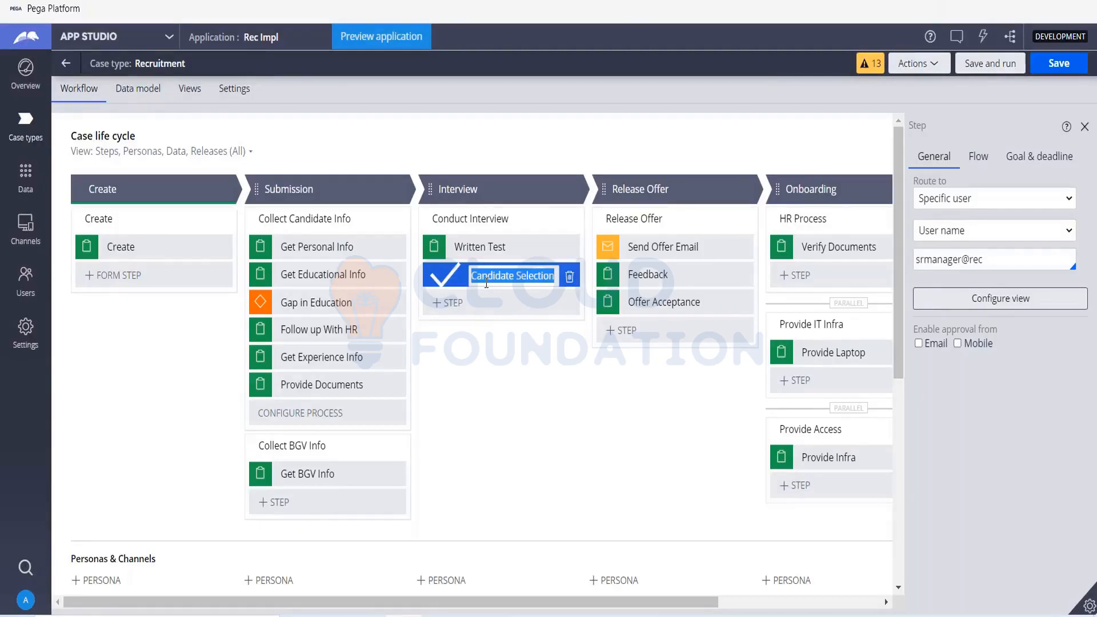
Add three Approve/Reject steps below Candidate Selection in the Conduct Interview process.
{"action": "left_click", "coordinate": [483, 314]}
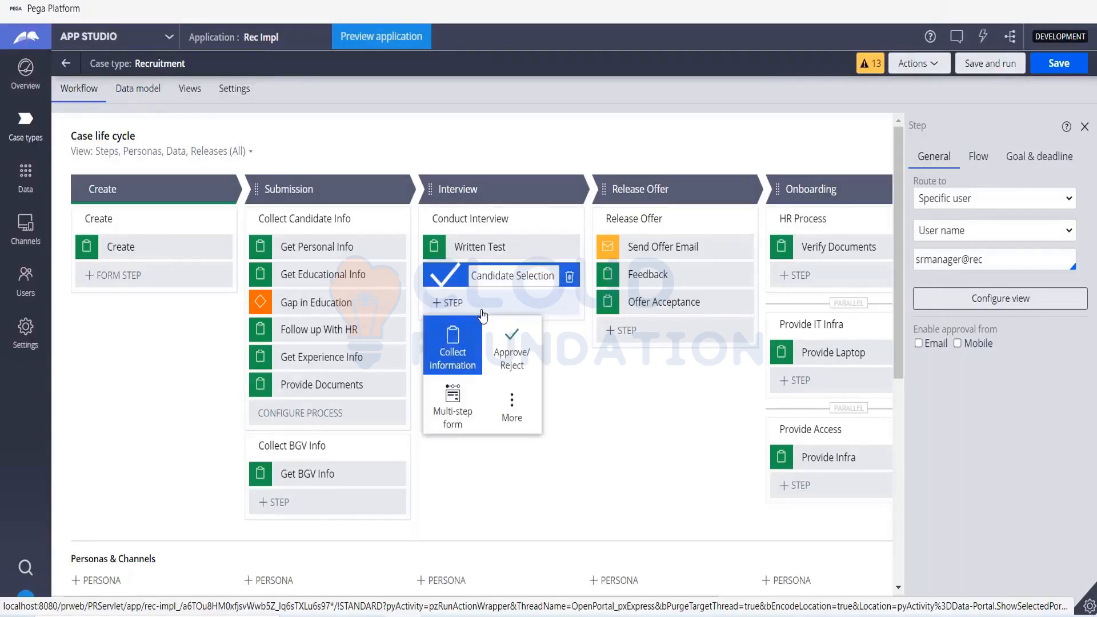
{"action": "left_click", "coordinate": [516, 364]}
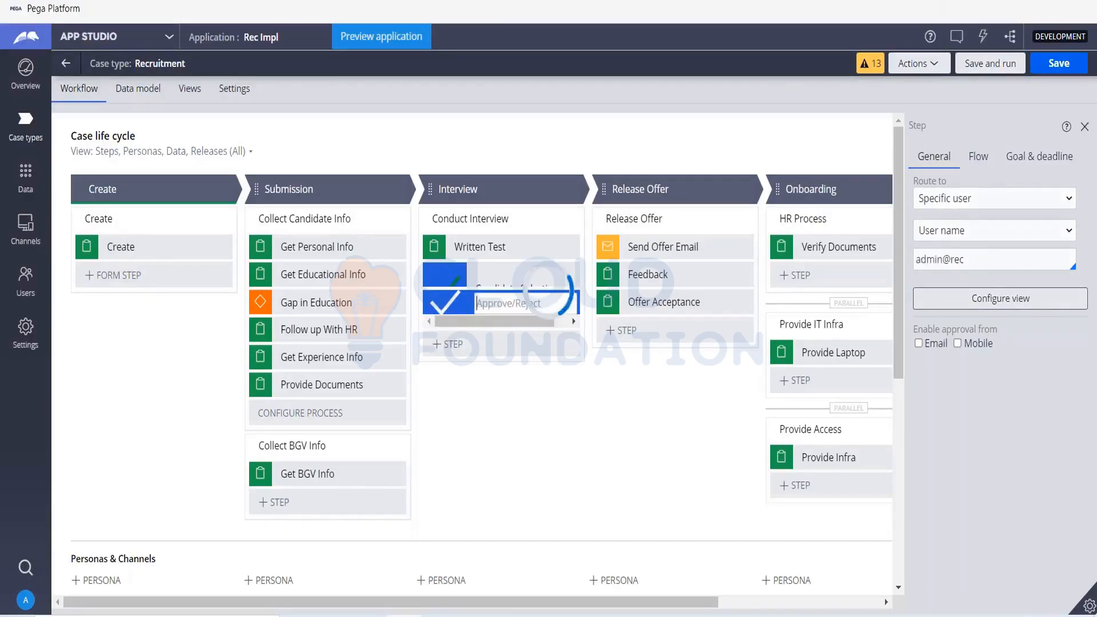
{"action": "left_click", "coordinate": [512, 353]}
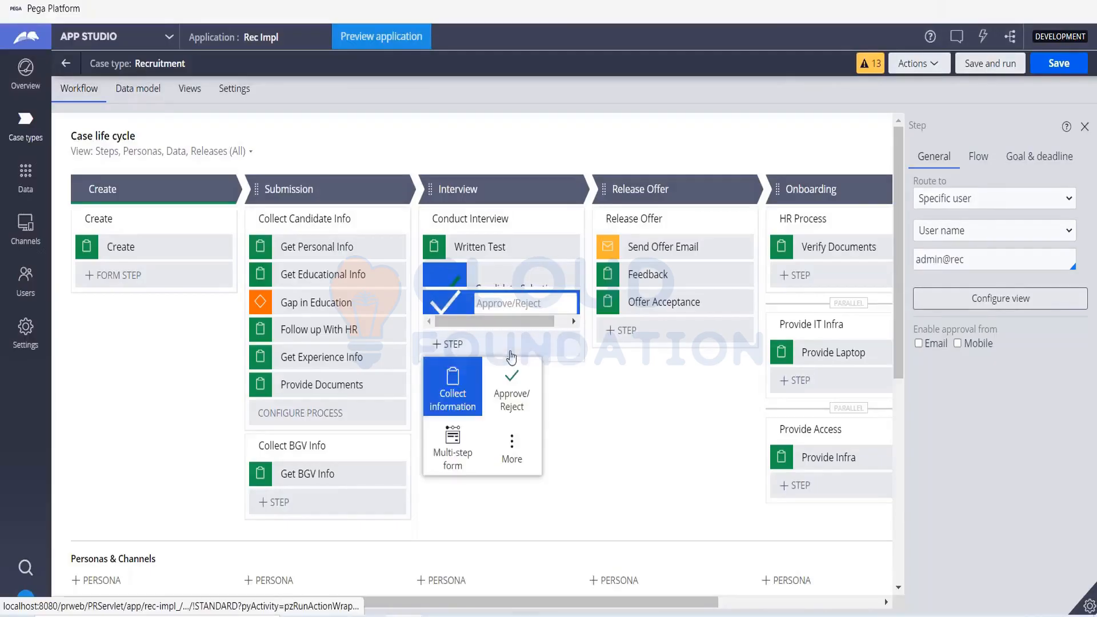
{"action": "left_click", "coordinate": [536, 390]}
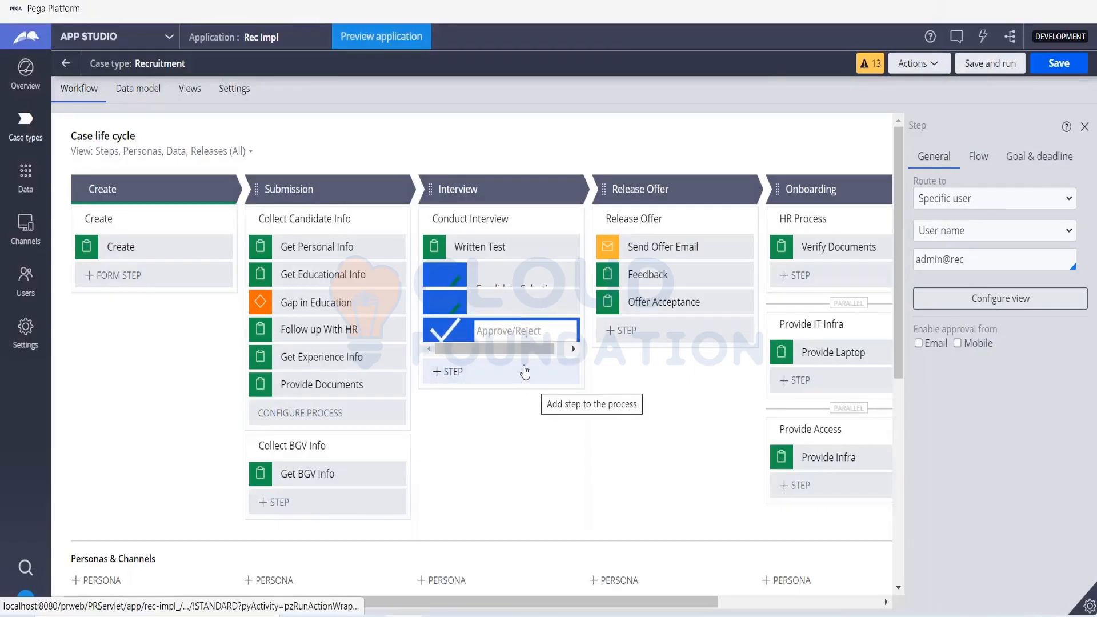
{"action": "left_click", "coordinate": [525, 372]}
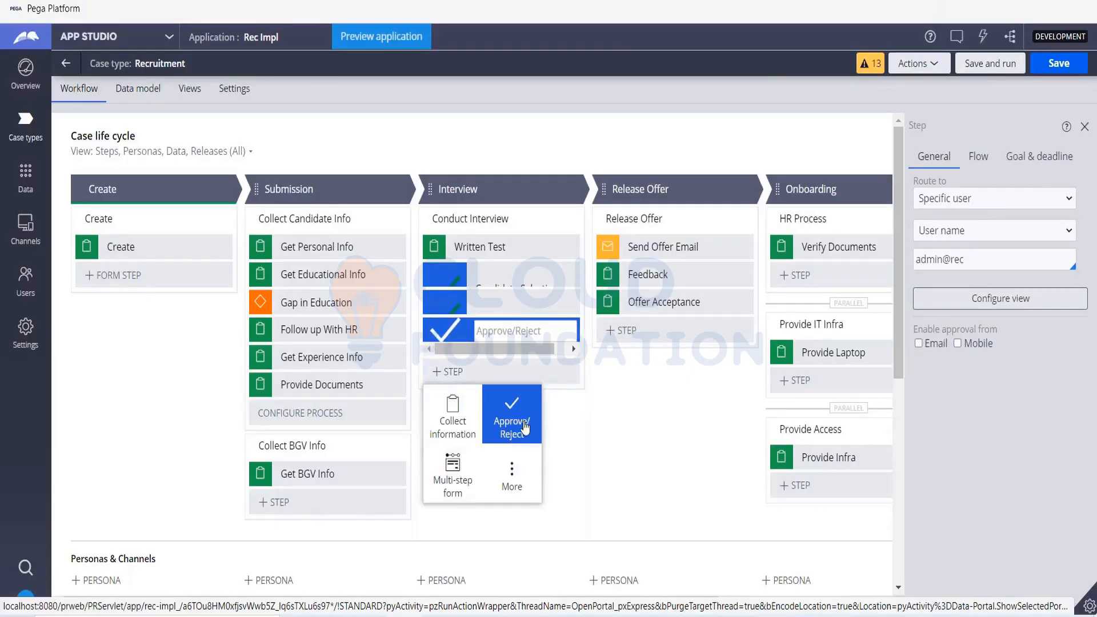
{"action": "left_click", "coordinate": [524, 427]}
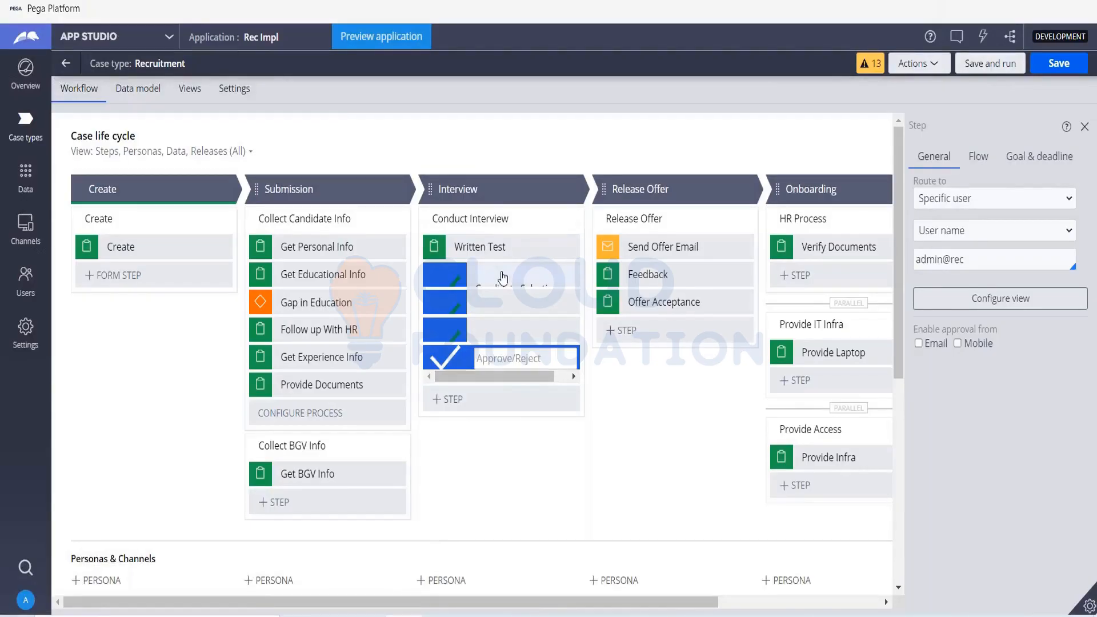
Select the Candidate Selection step and set its routing to Work queue.
{"action": "left_click", "coordinate": [503, 277]}
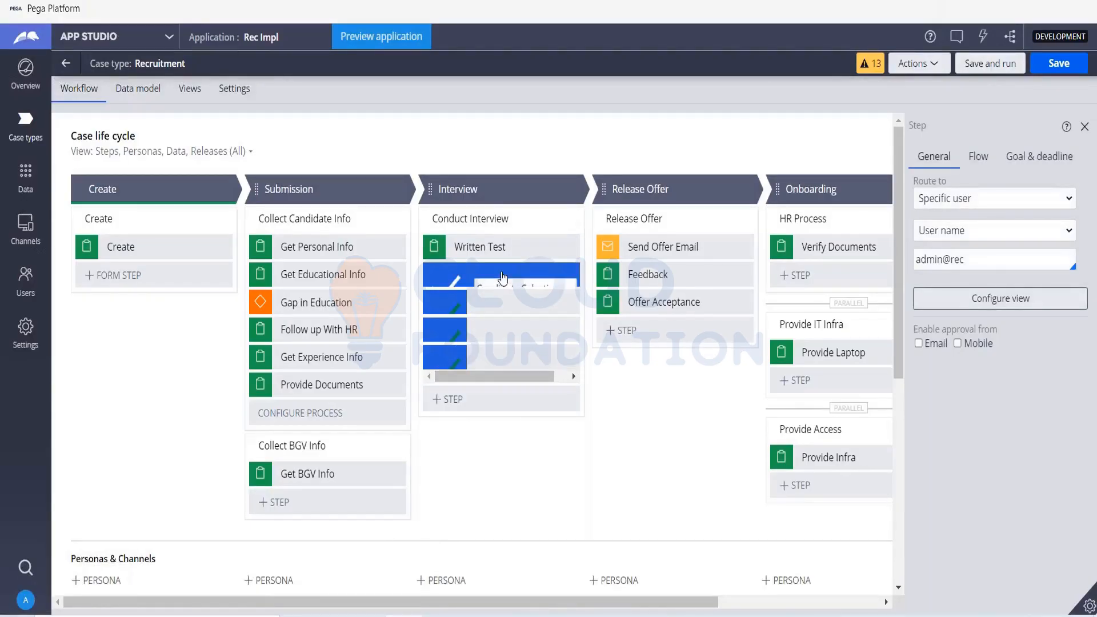
{"action": "key", "text": "ctrl+a"}
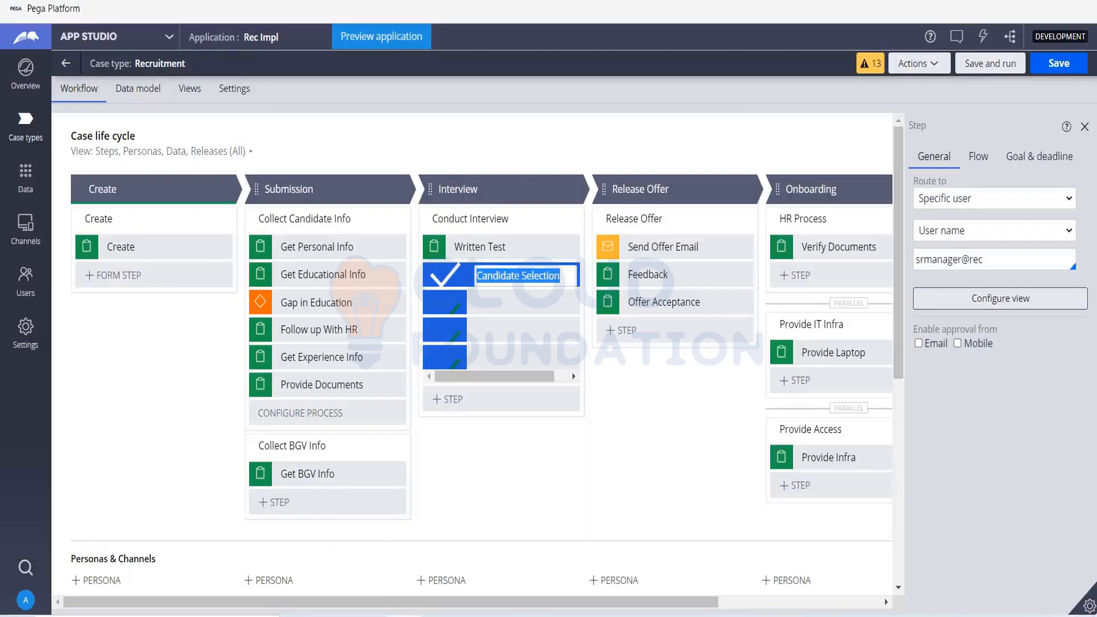
{"action": "left_click", "coordinate": [499, 276]}
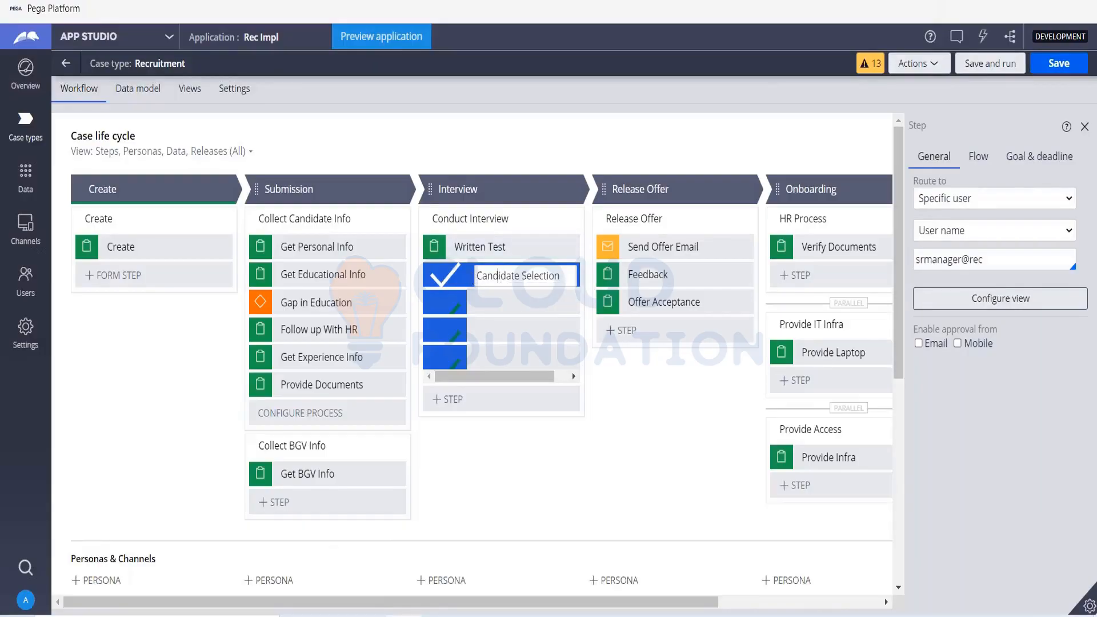
{"action": "left_click_drag", "start_coordinate": [913, 182], "coordinate": [971, 181]}
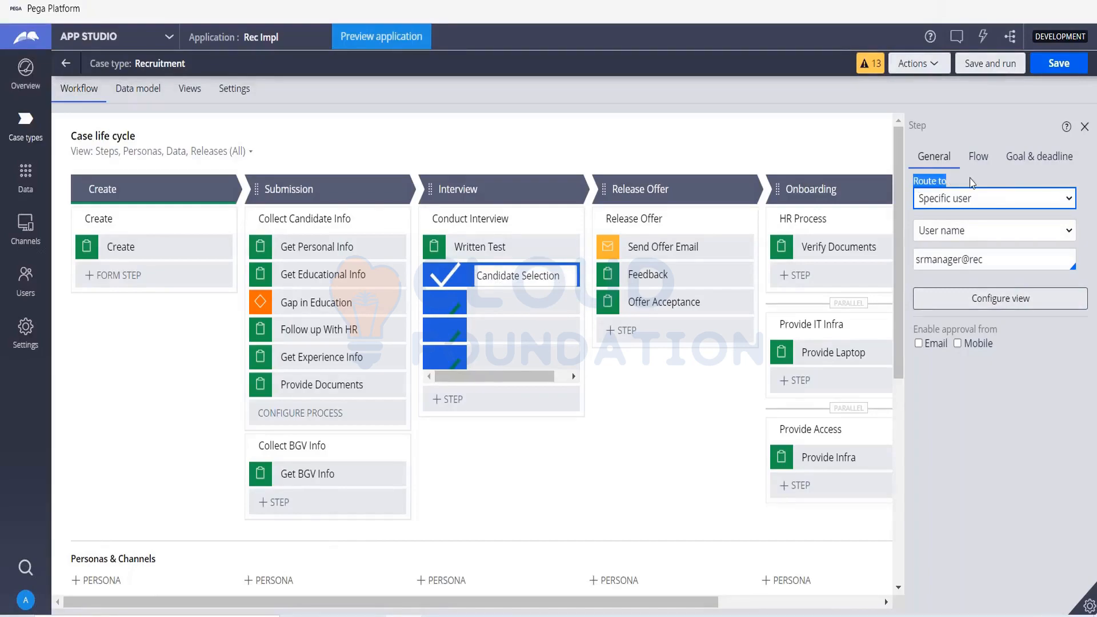
{"action": "left_click", "coordinate": [973, 197]}
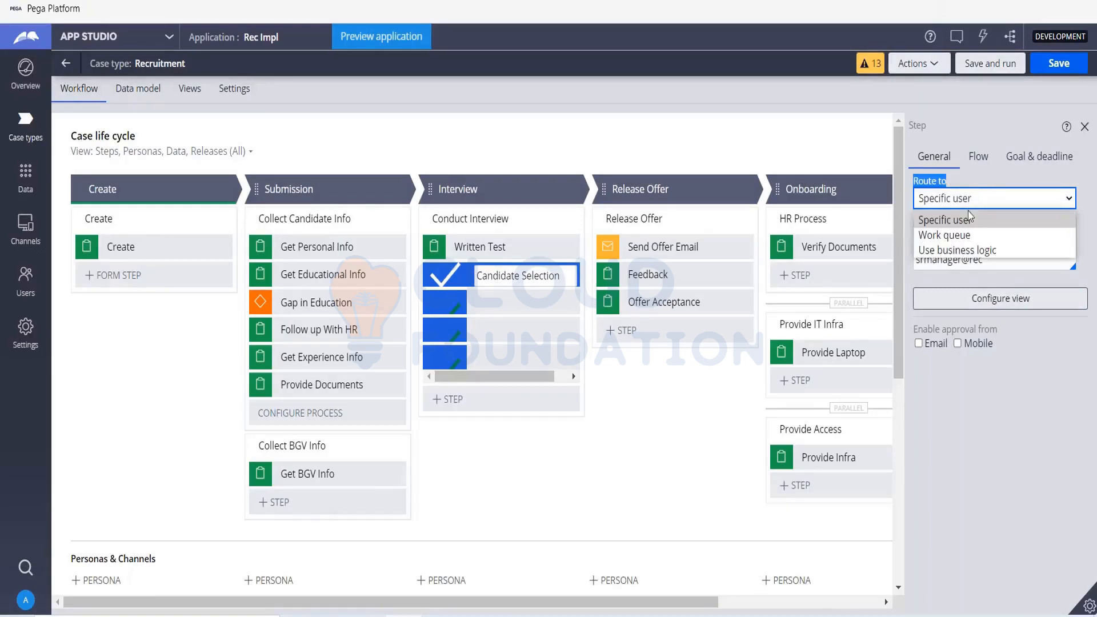
{"action": "left_click", "coordinate": [966, 236]}
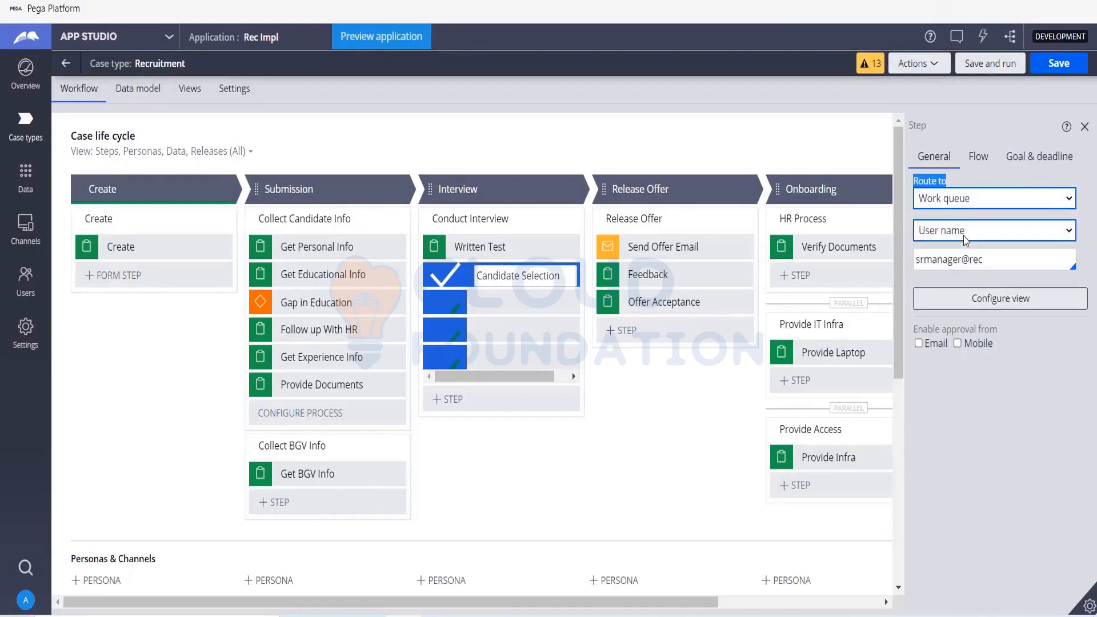
Change the Candidate Selection step's routing to Use business logic and review the available routing options.
{"action": "left_click", "coordinate": [974, 198]}
{"action": "left_click", "coordinate": [973, 252]}
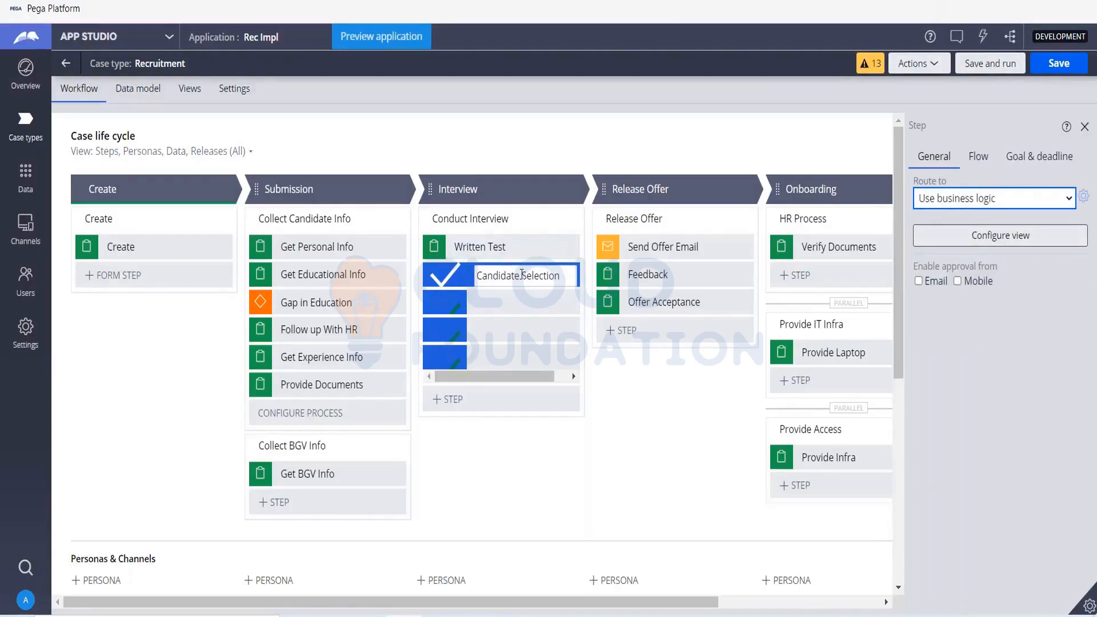
{"action": "left_click", "coordinate": [521, 276]}
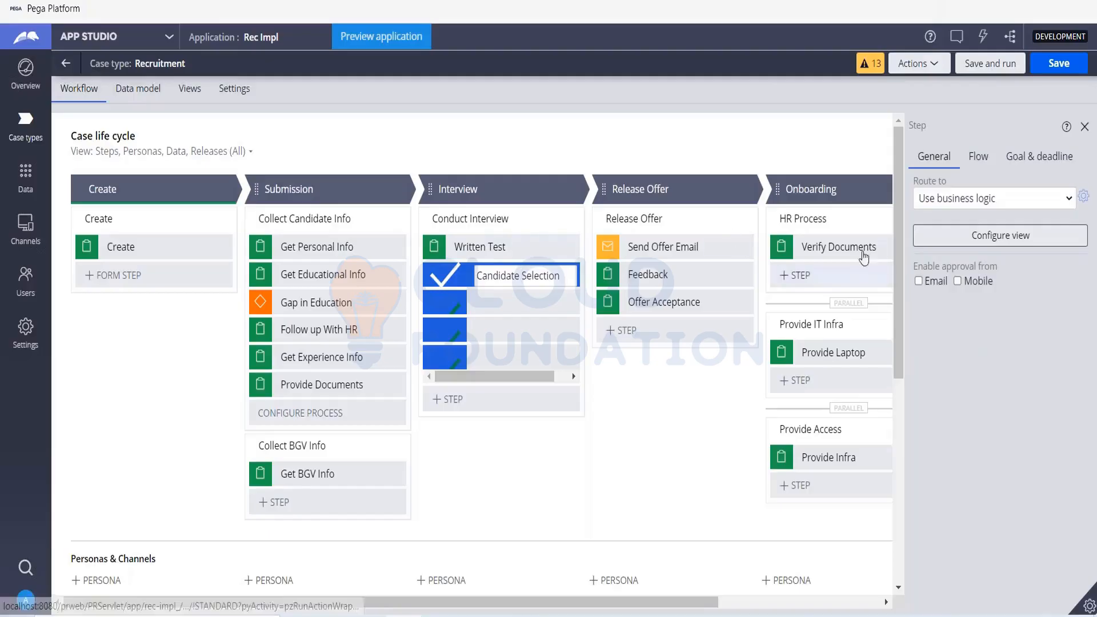
{"action": "left_click", "coordinate": [1022, 199]}
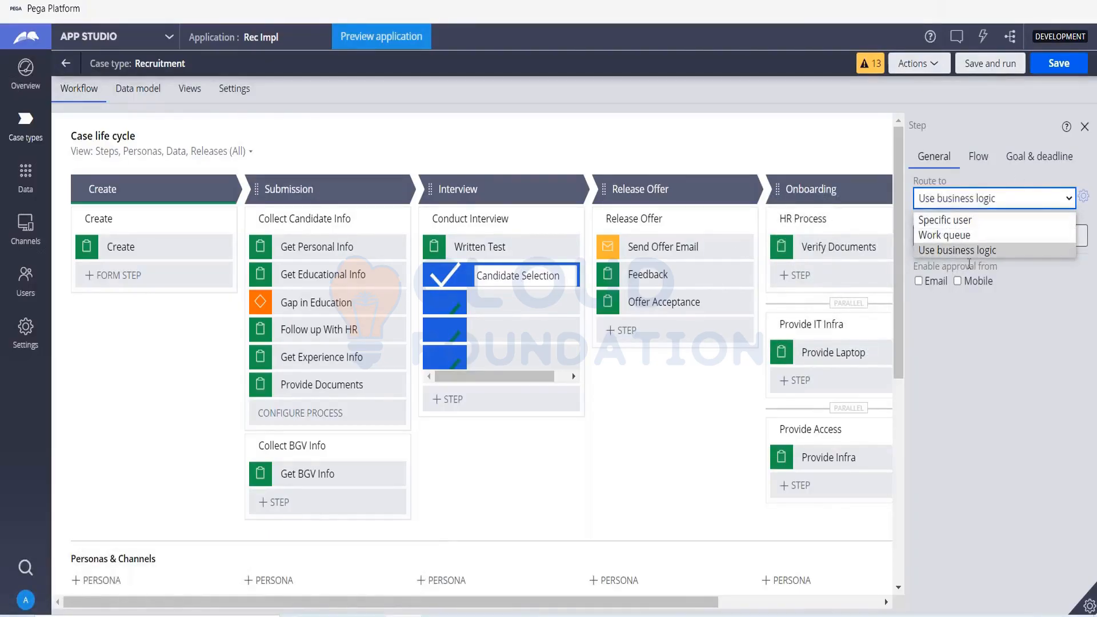
{"action": "key", "text": "Escape"}
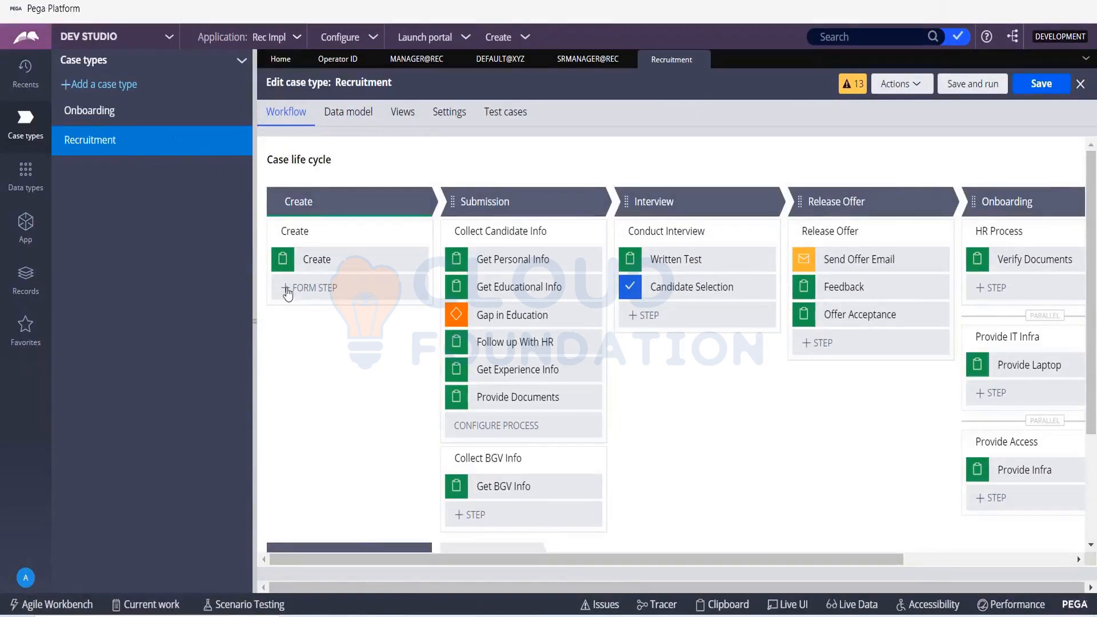
In Dev Studio, set the approval flow type of Recruitment's Candidate Selection step to Cascading.
{"action": "left_click_drag", "start_coordinate": [256, 297], "coordinate": [199, 297]}
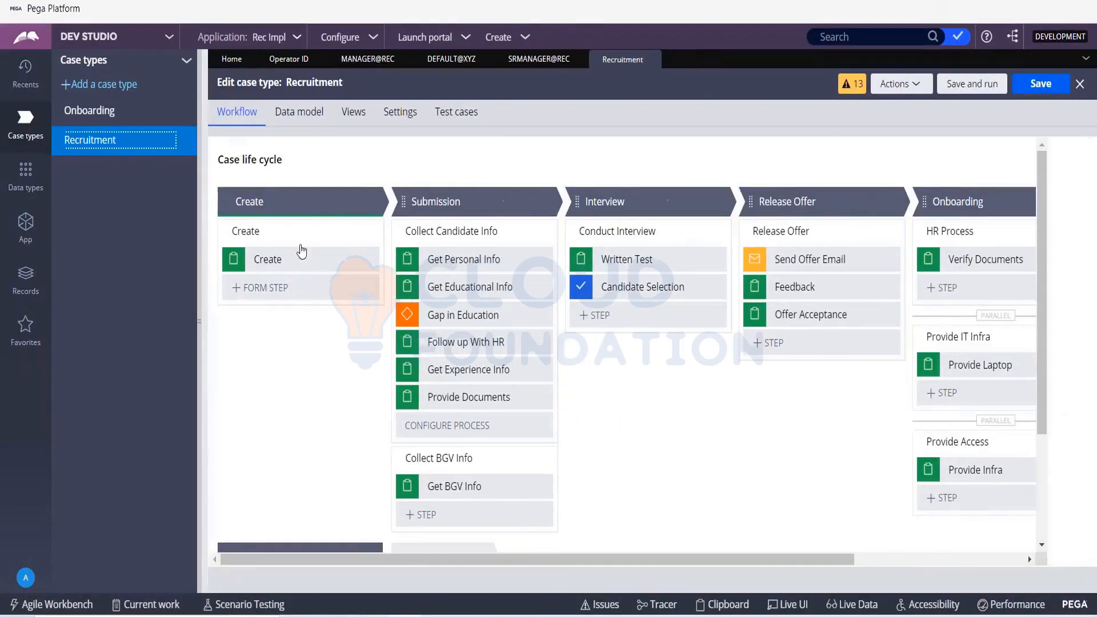
{"action": "left_click", "coordinate": [454, 287]}
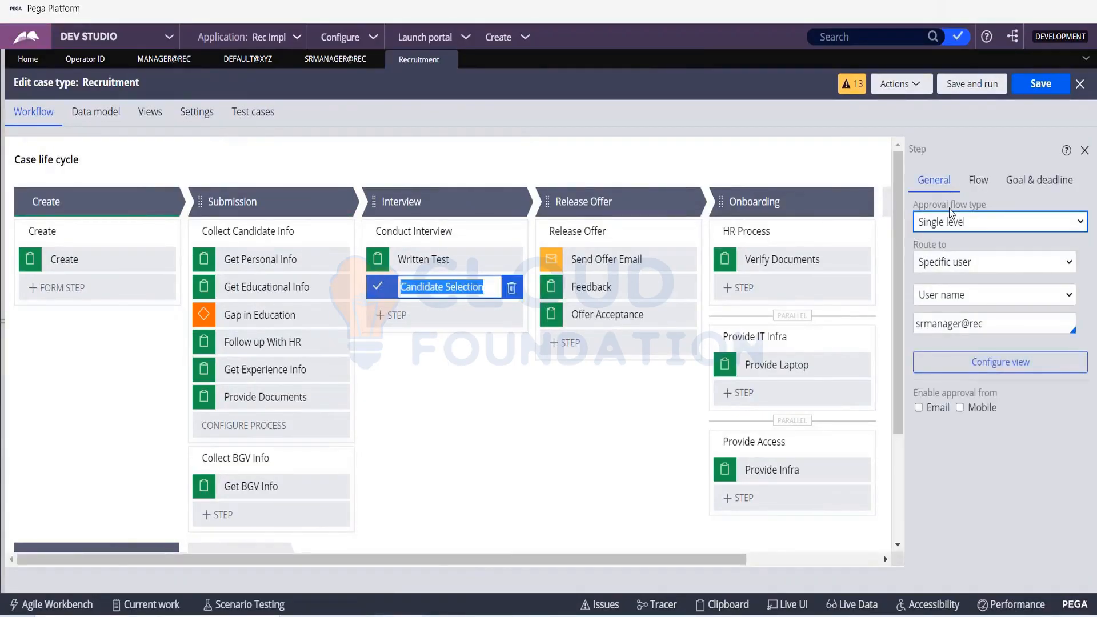
{"action": "left_click", "coordinate": [972, 221]}
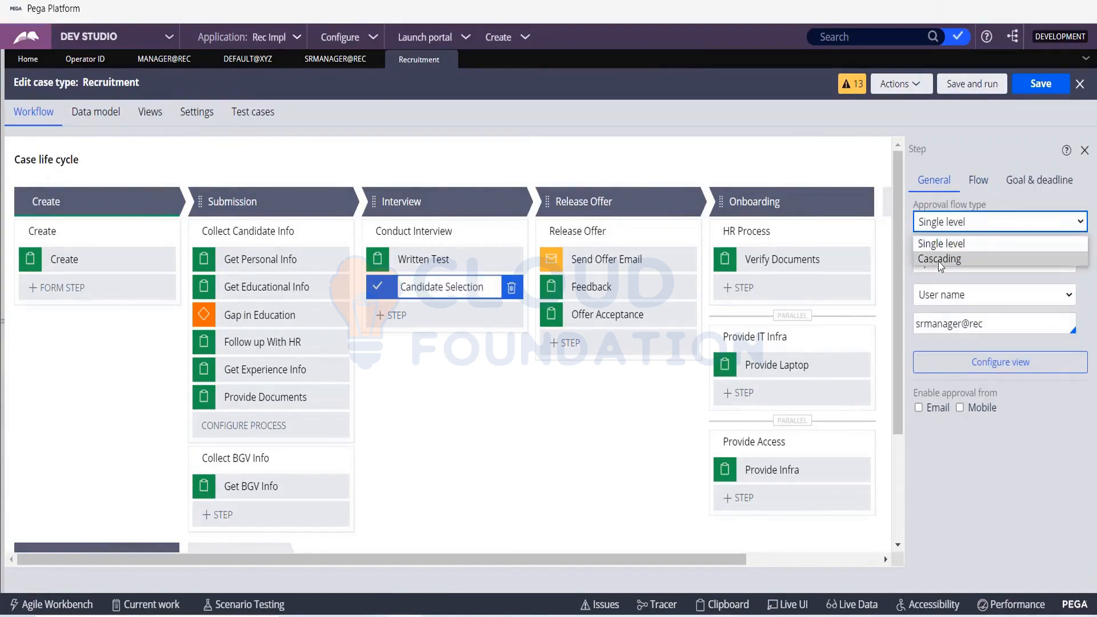
{"action": "left_click", "coordinate": [598, 449]}
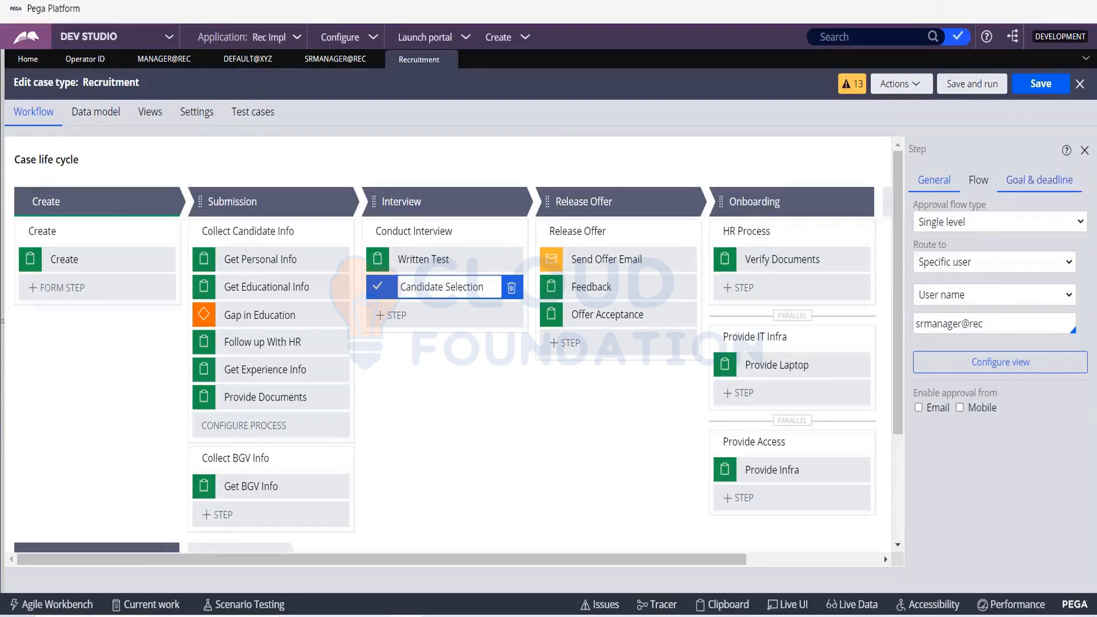
{"action": "left_click", "coordinate": [1037, 229]}
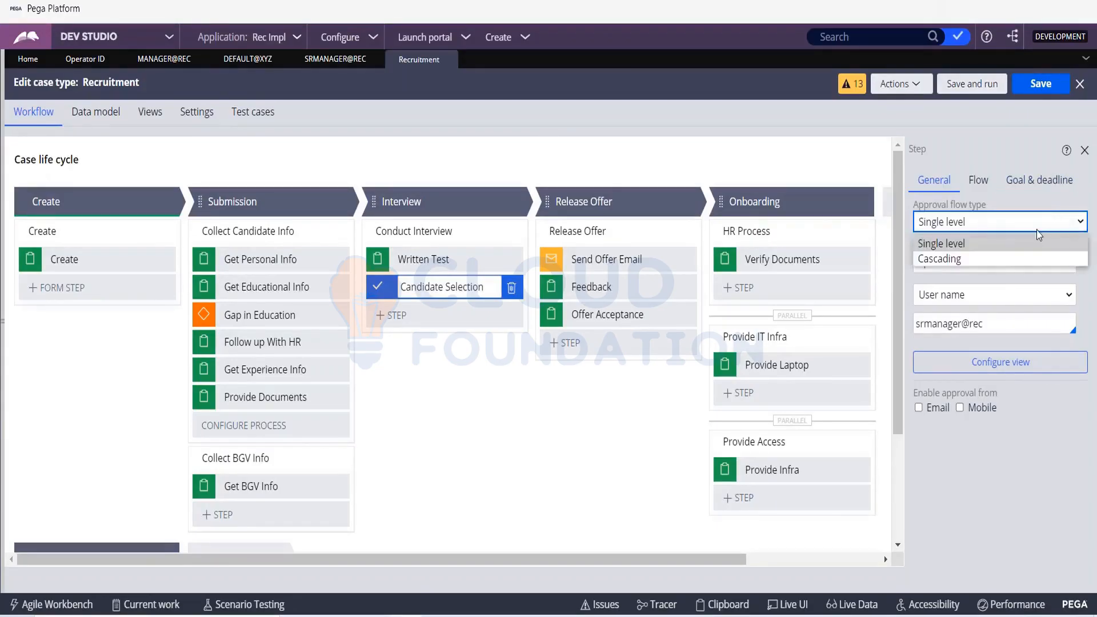
{"action": "left_click", "coordinate": [967, 253]}
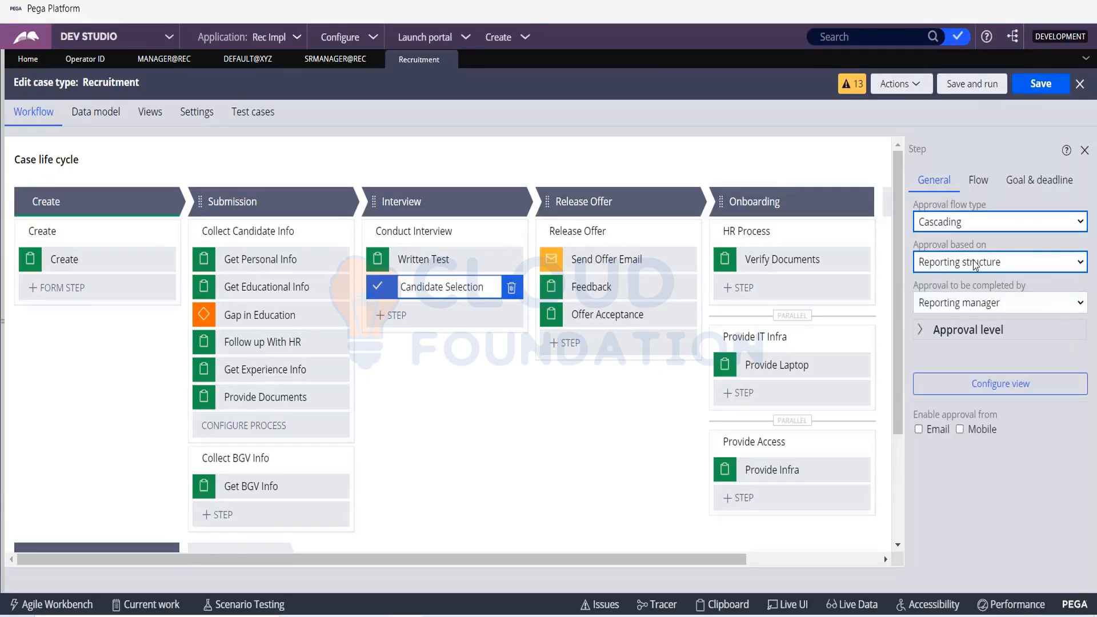
Review the options for what the cascading approval is based on, and switch to the PowerPoint presentation.
{"action": "left_click", "coordinate": [977, 264]}
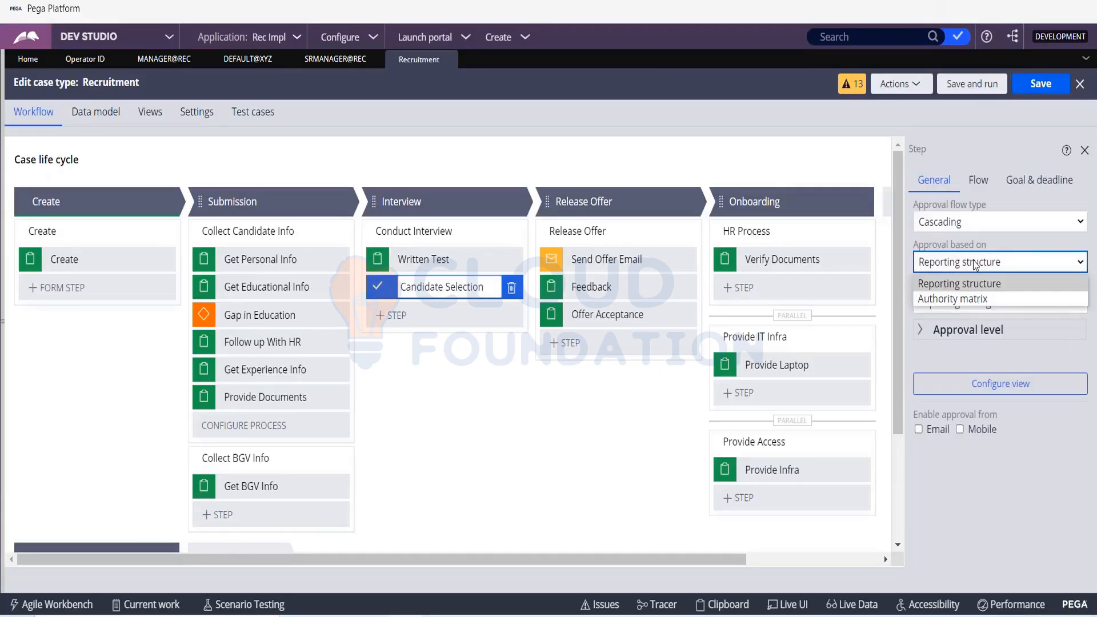
{"action": "left_click", "coordinate": [974, 300]}
{"action": "key", "text": "alt+Tab"}
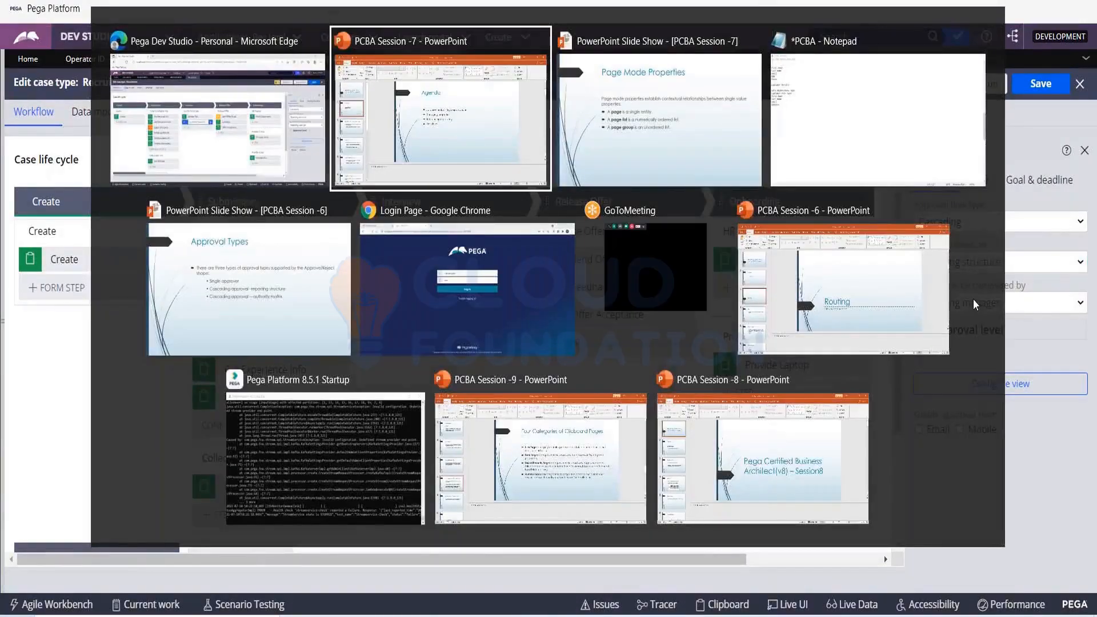
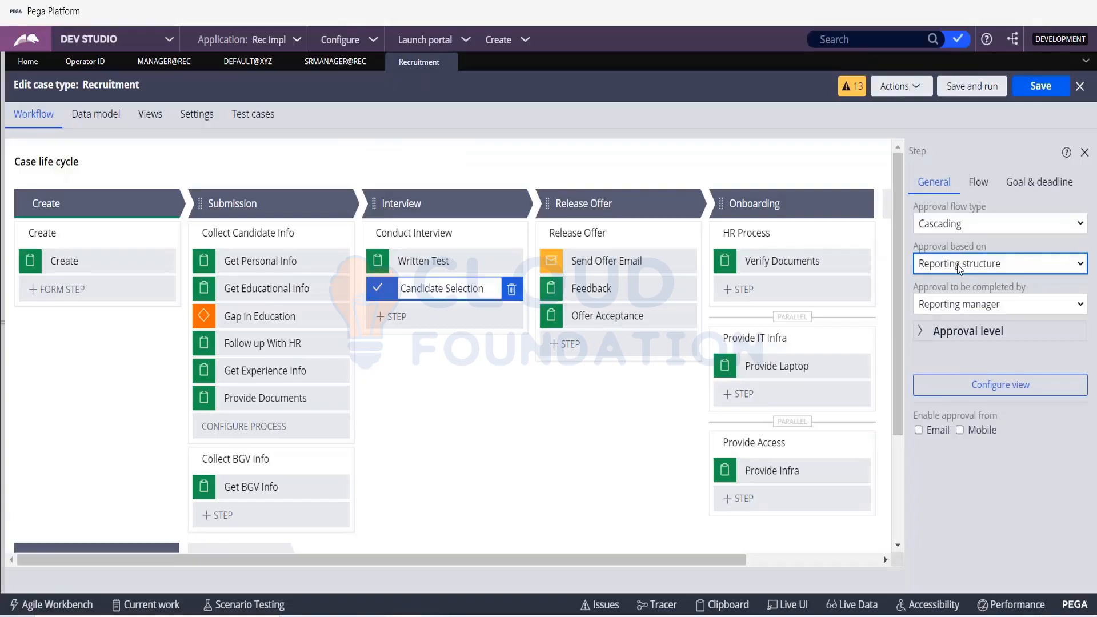
Base the Candidate Selection step's cascading approval on Authority matrix.
{"action": "left_click", "coordinate": [967, 224]}
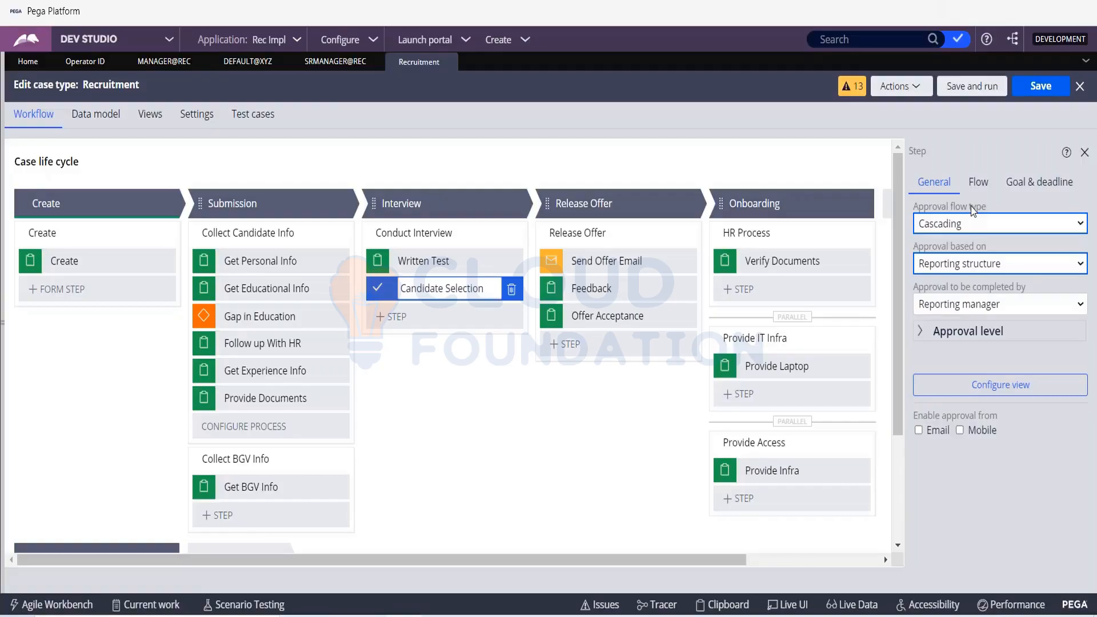
{"action": "left_click", "coordinate": [974, 263]}
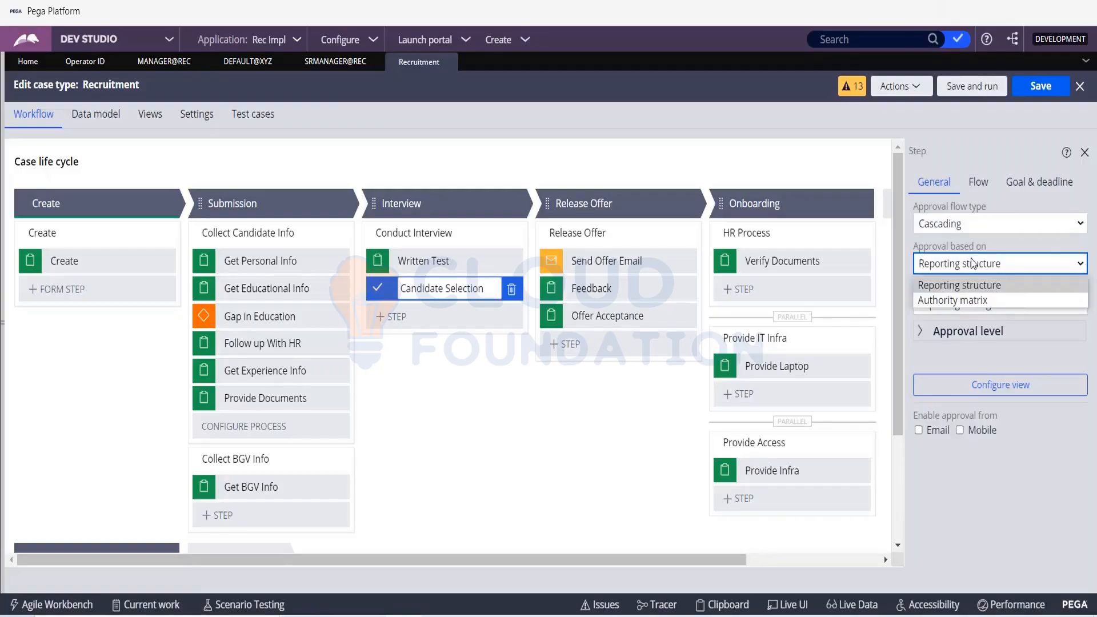
{"action": "left_click", "coordinate": [964, 300]}
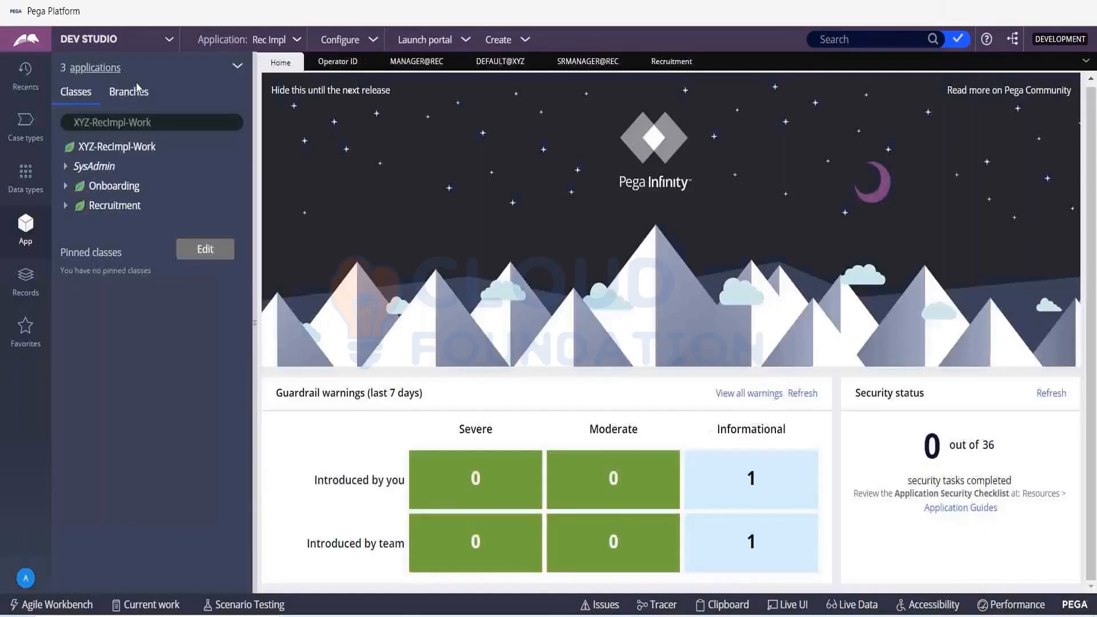
Switch the workspace from Dev Studio to App Studio.
{"action": "left_click", "coordinate": [169, 39]}
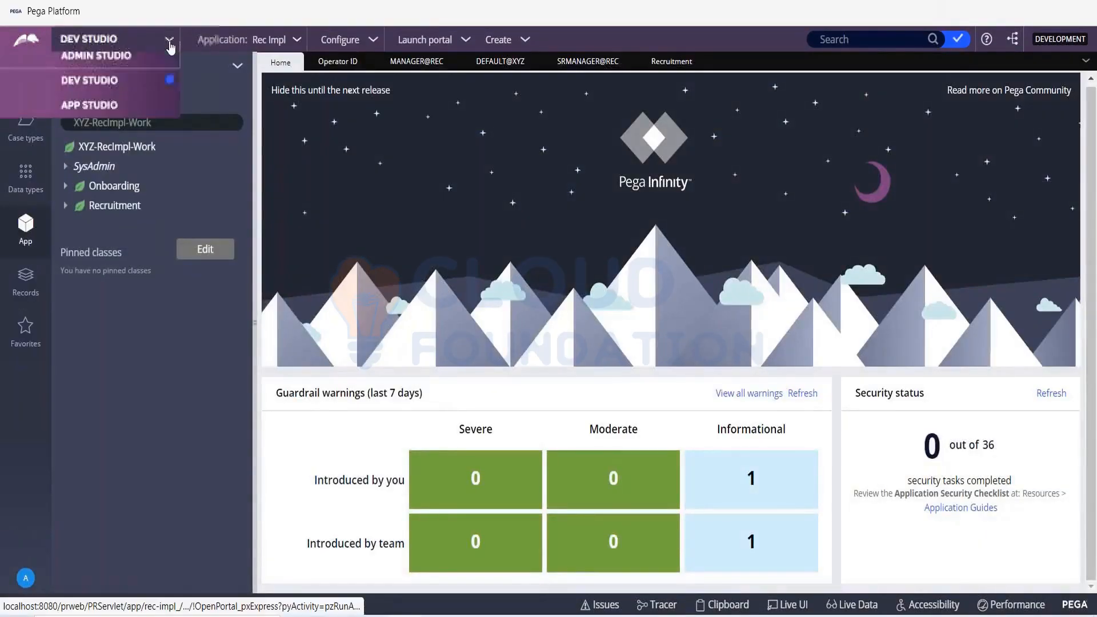
{"action": "left_click", "coordinate": [86, 114]}
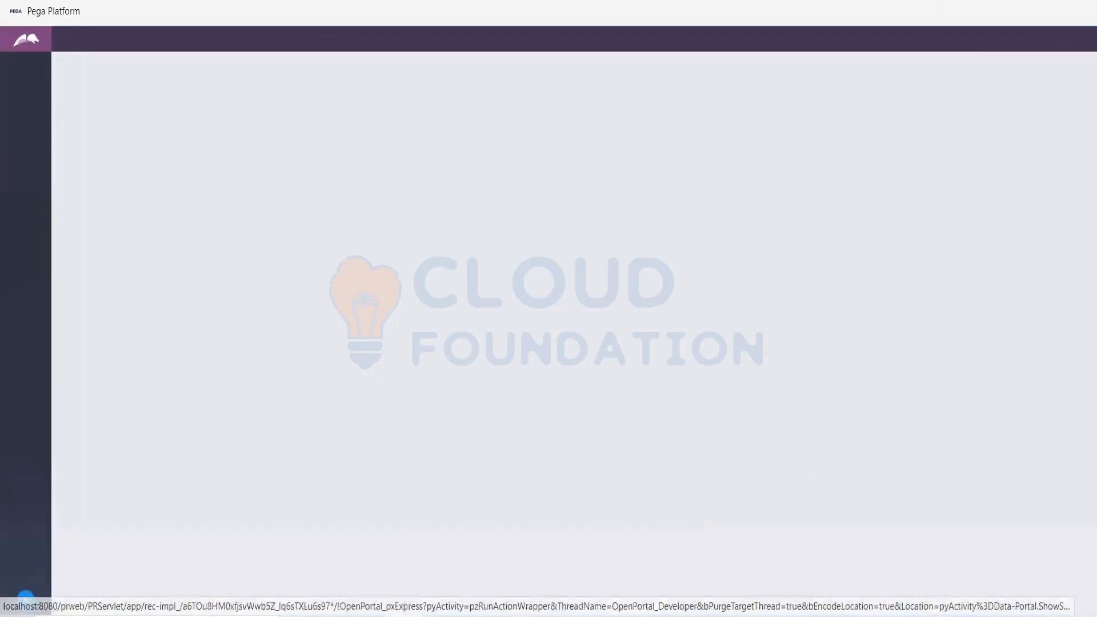